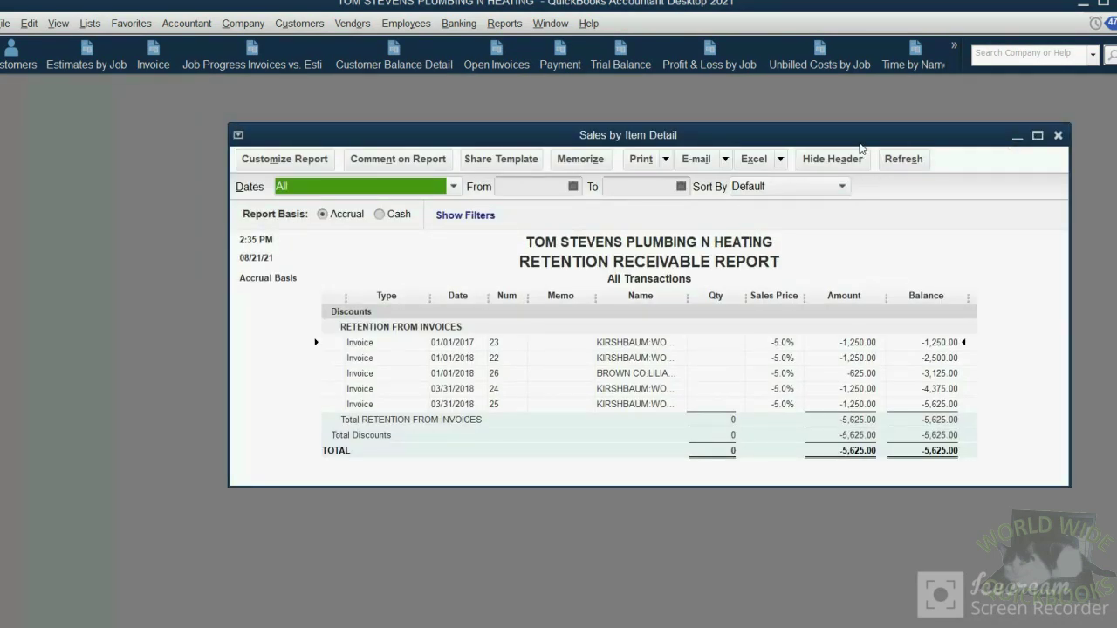
Step: Widen the Retention Receivable report's Name column so full customer and job names like Brown Co show
left_click_drag(859, 140, 724, 128)
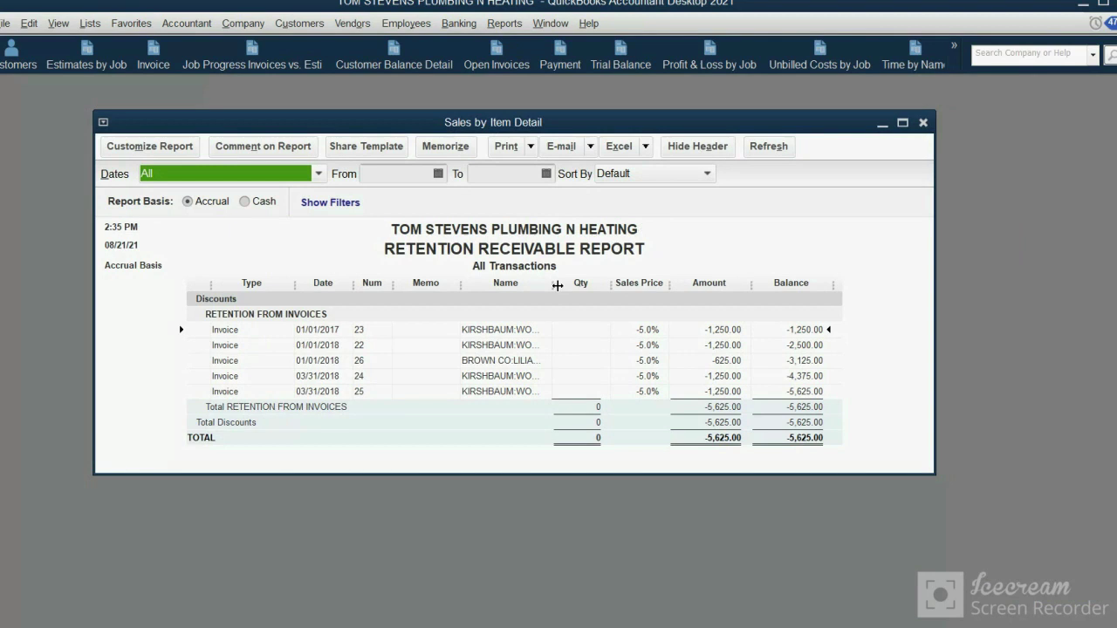
left_click(492, 338)
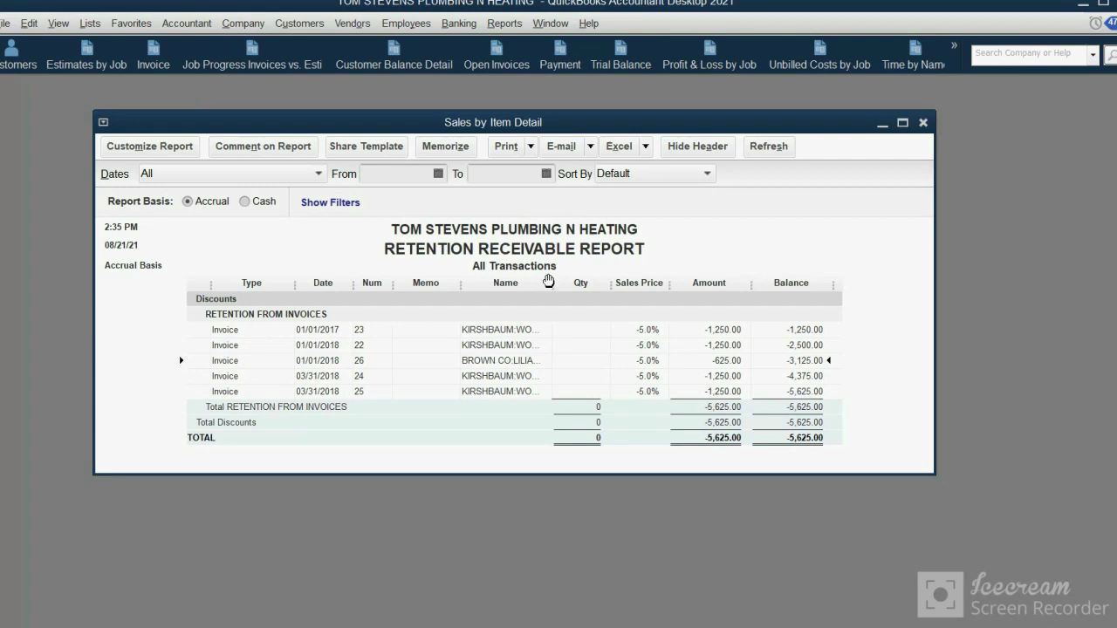
left_click_drag(550, 281, 623, 276)
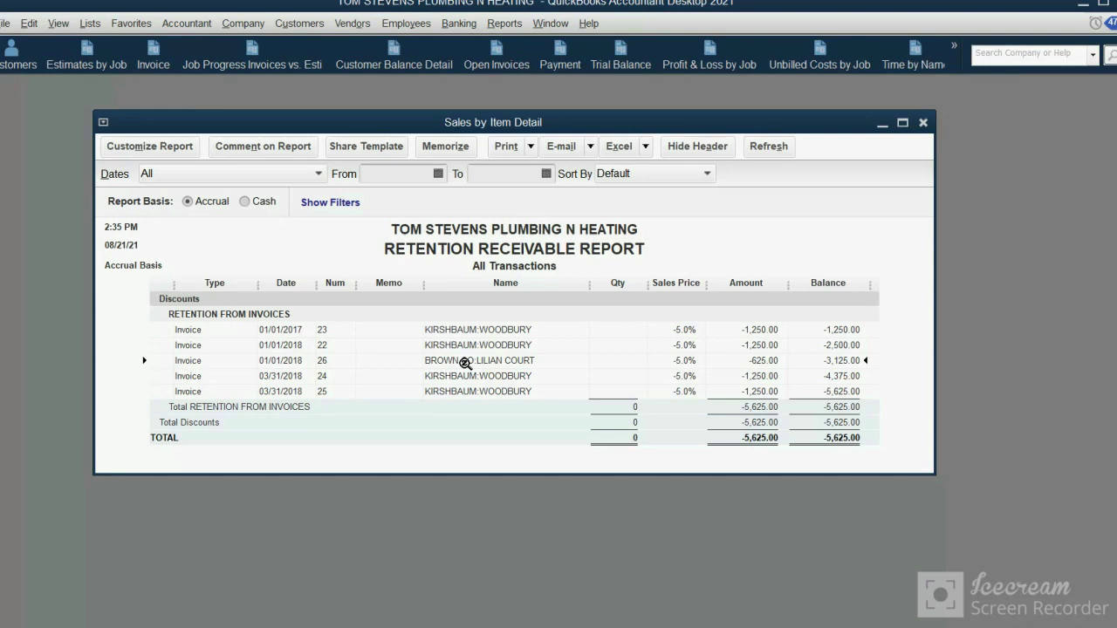
Step: Add a Name filter for KIRSHBAUM:WOODBURY to the Retention Receivable report
left_click(161, 148)
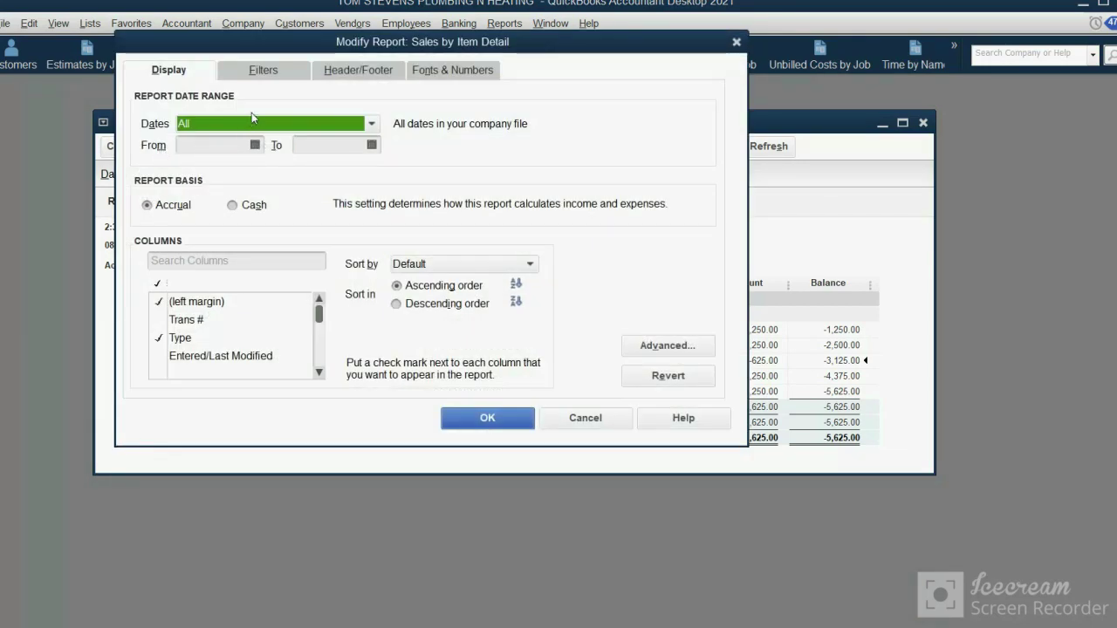
left_click(262, 73)
left_click(218, 177)
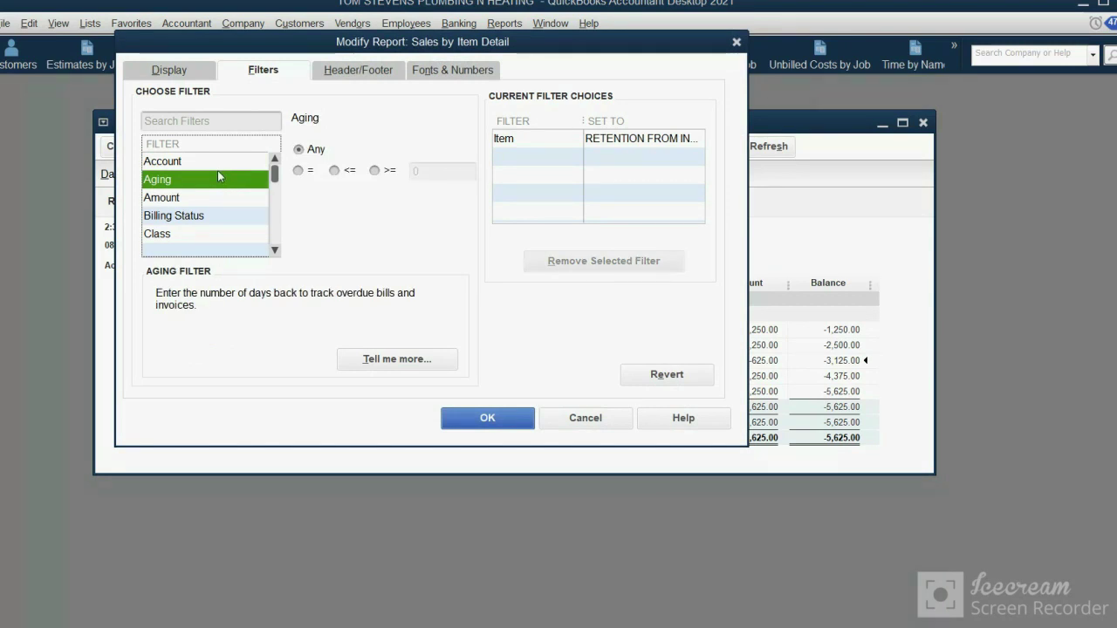
key("n")
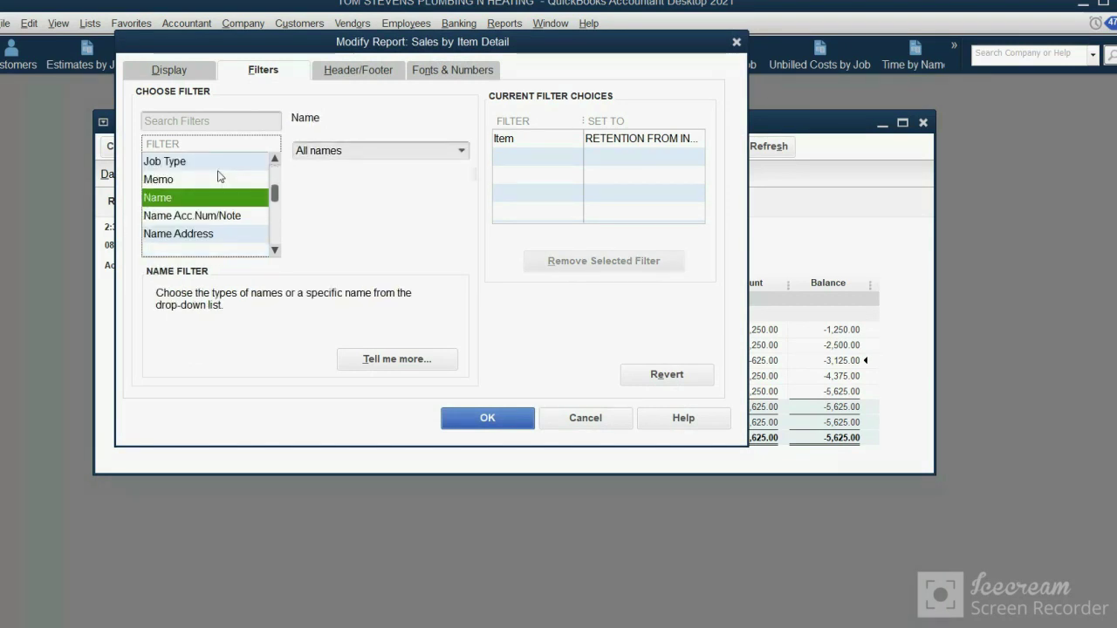
left_click(461, 150)
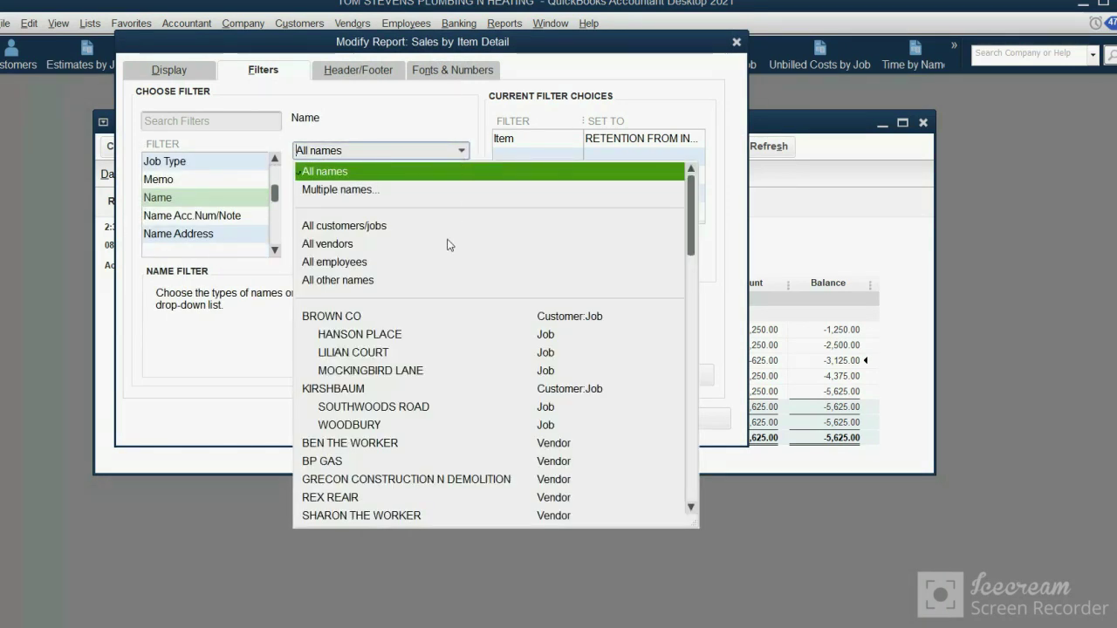
left_click(466, 425)
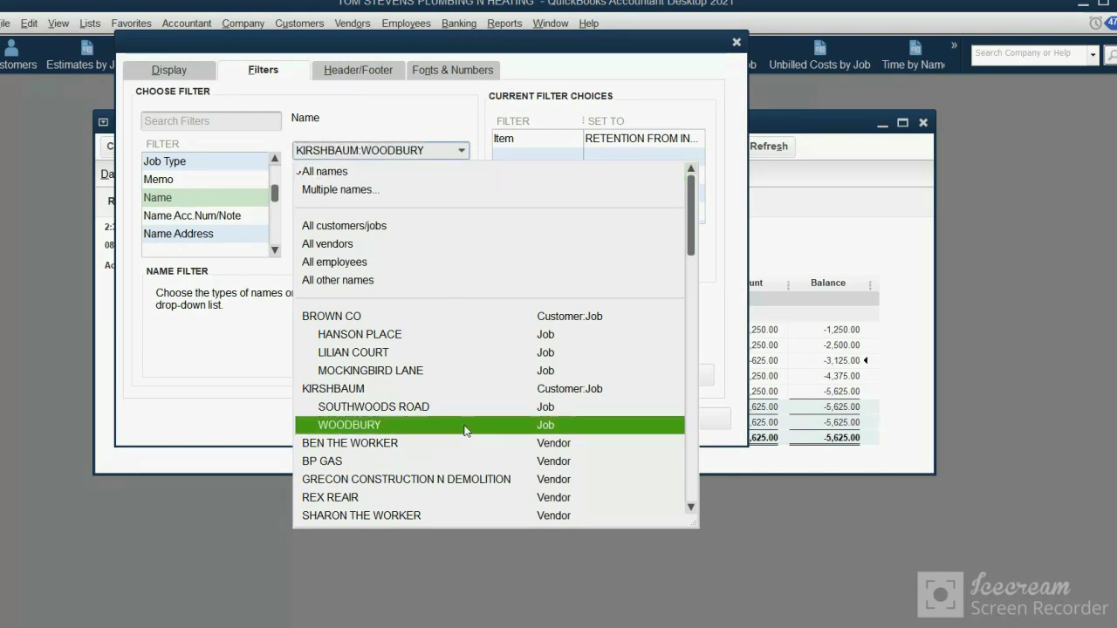
left_click(466, 425)
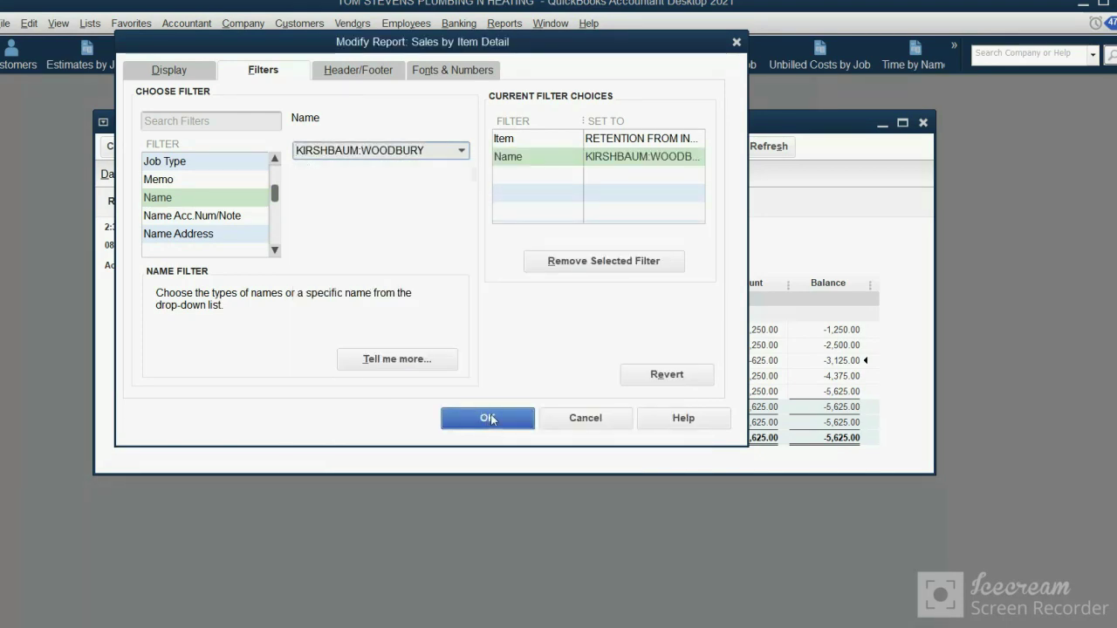
left_click(487, 418)
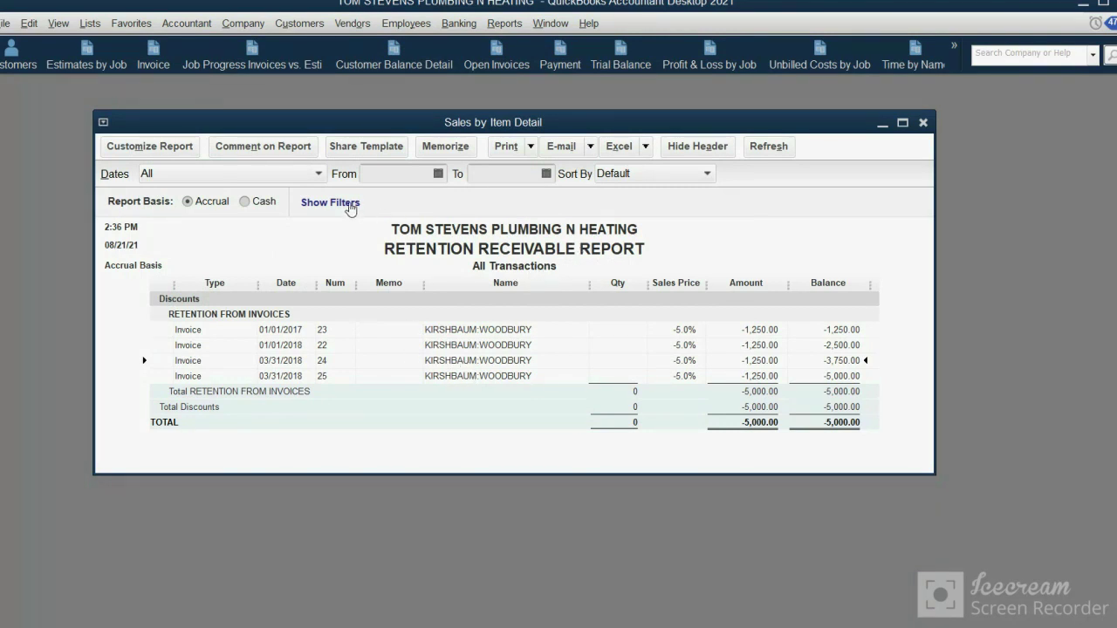
Step: Open and dismiss the report's print options, then select the first Woodbury retention invoice
left_click(528, 147)
left_click(1024, 181)
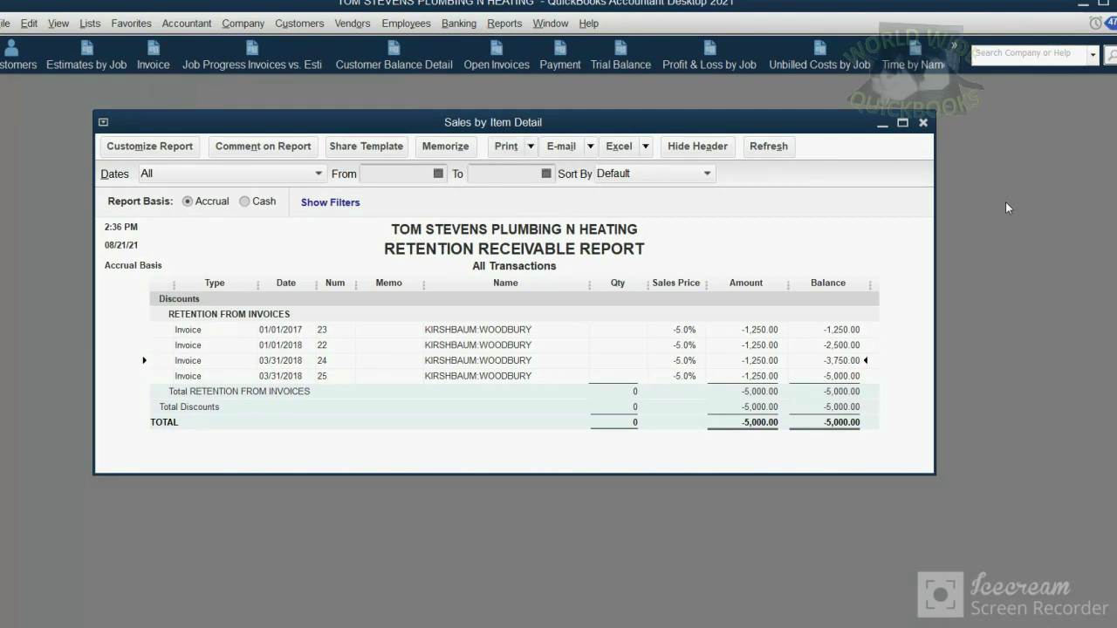
left_click(206, 332)
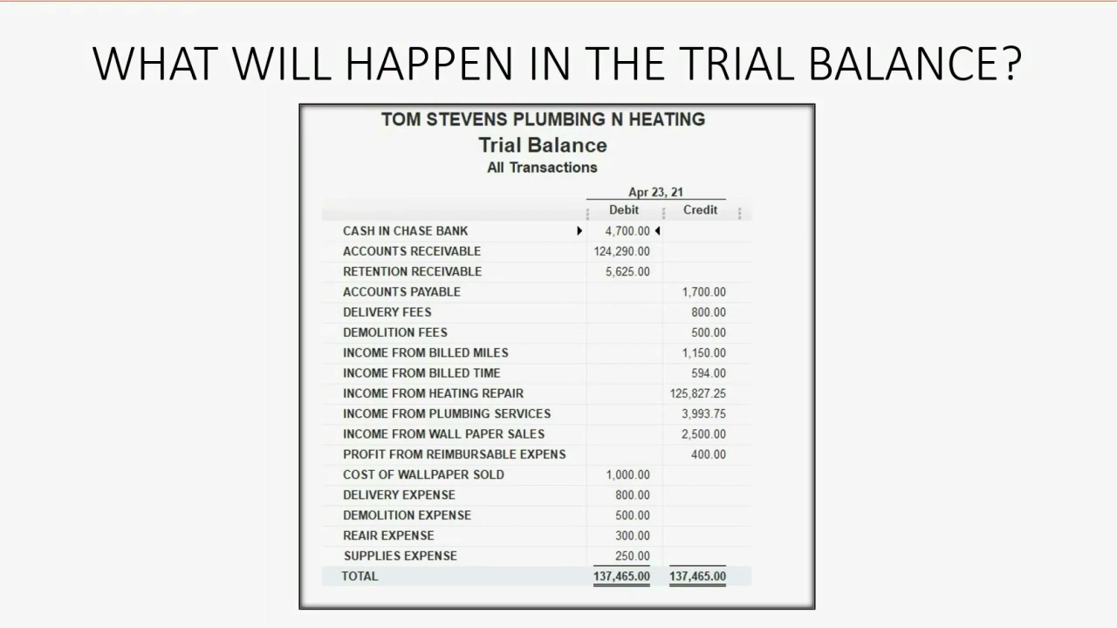
key("Right")
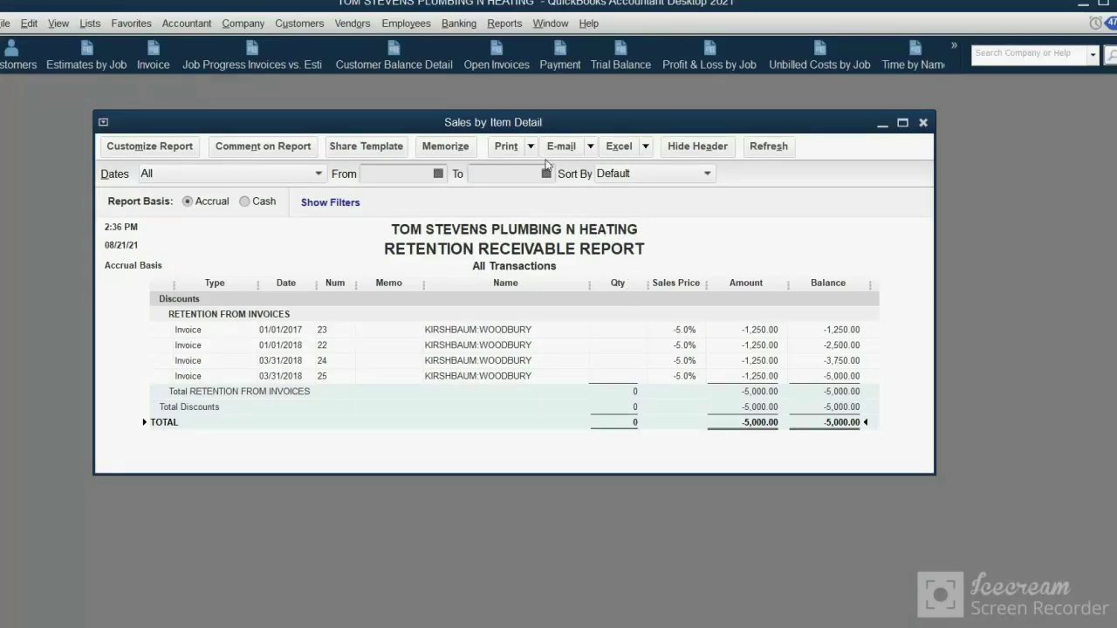
Step: Start a new deposit into Cash in Chase Bank dated 07/01/2018
left_click(463, 29)
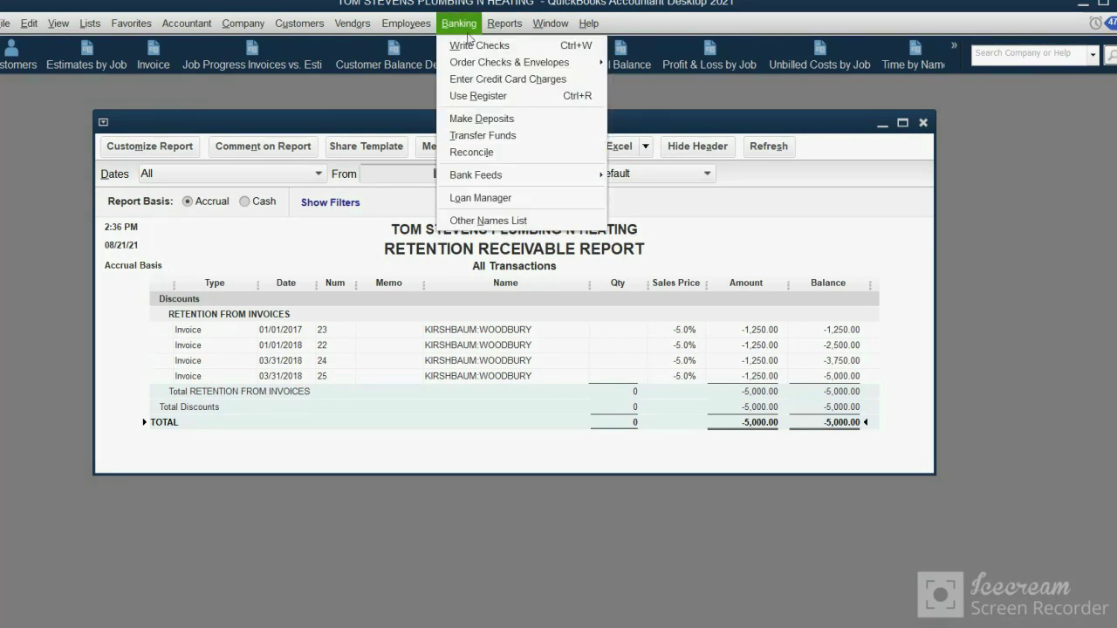
left_click(499, 118)
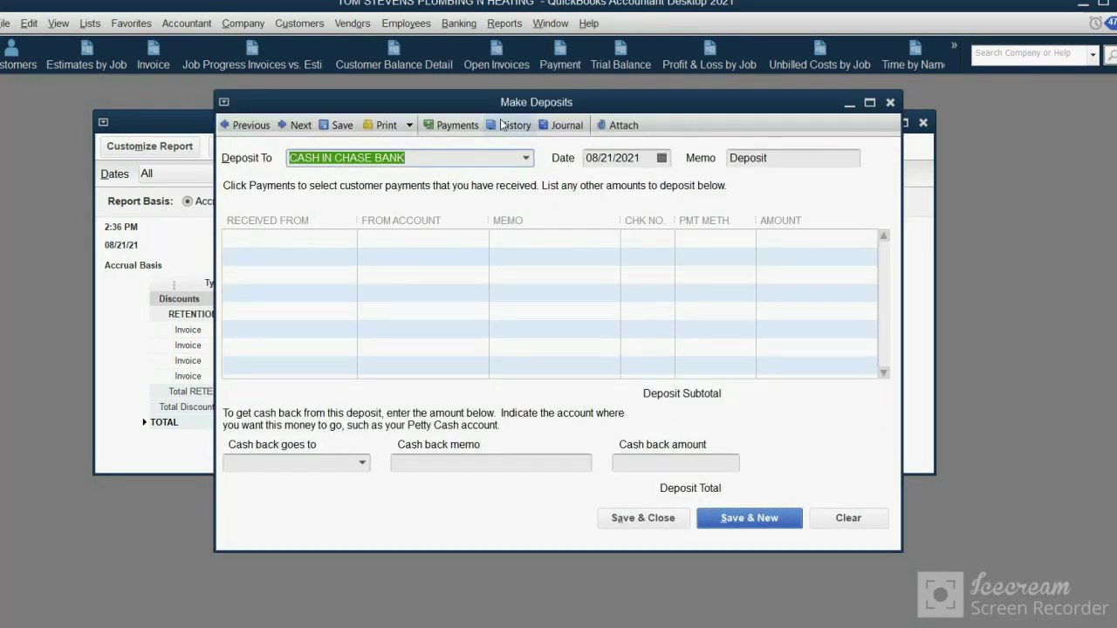
left_click(527, 159)
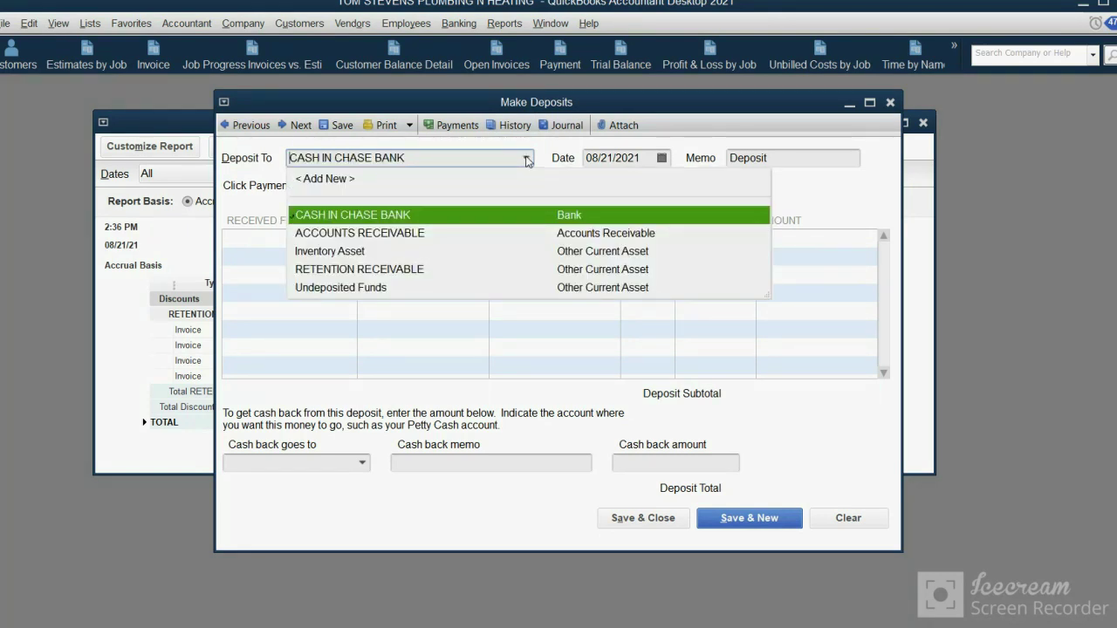
left_click(527, 159)
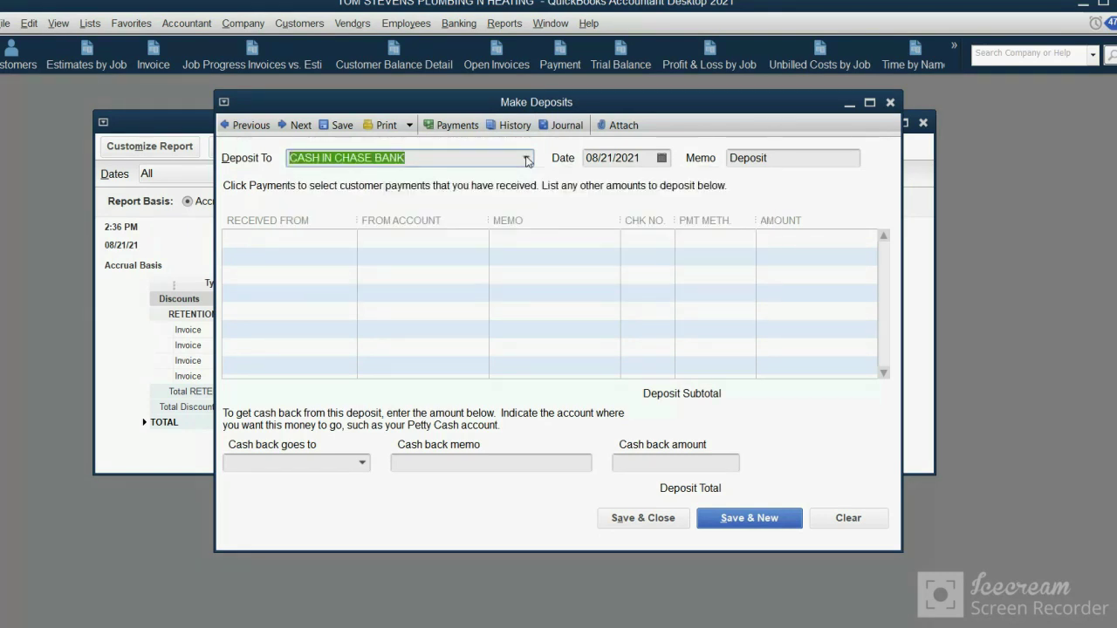
left_click(661, 158)
left_click(610, 186)
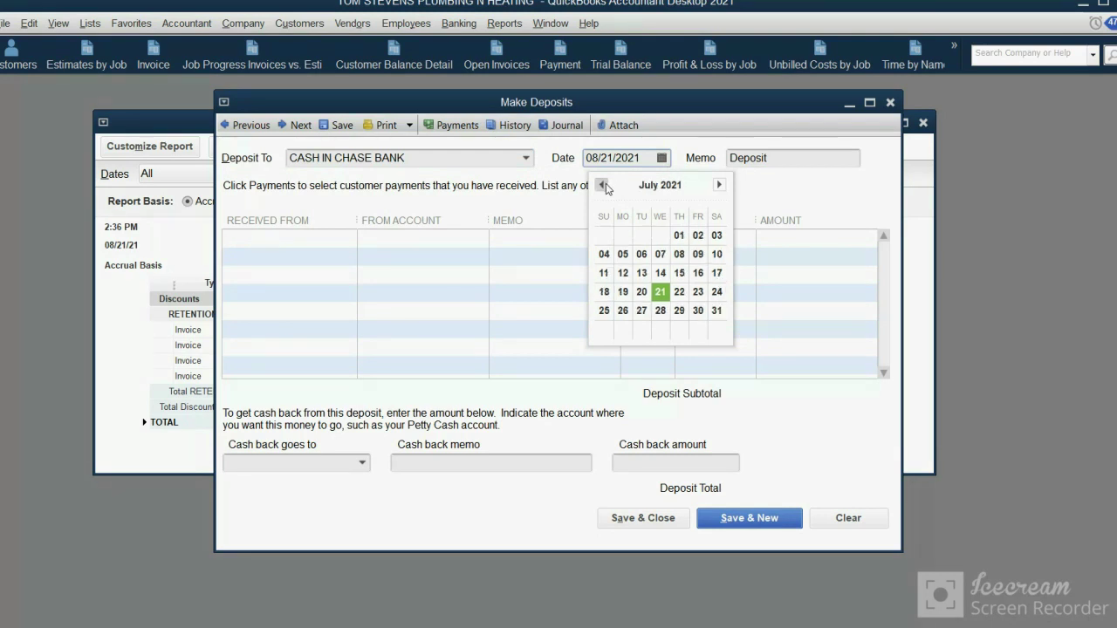
left_click(681, 236)
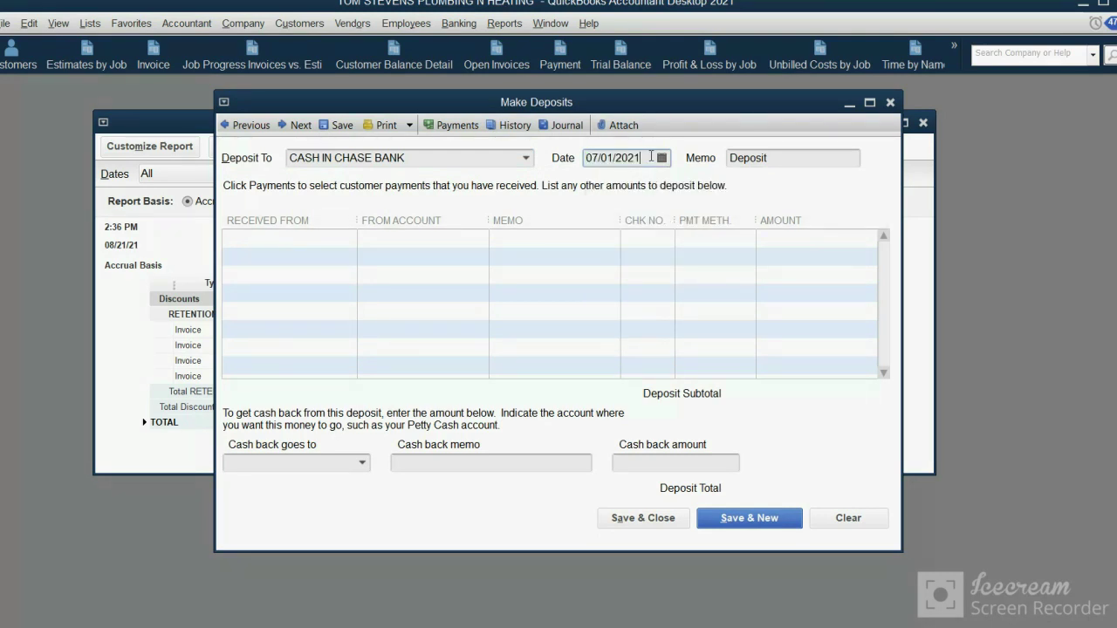
key("BackSpace")
key("BackSpace")
type("18")
key("Tab")
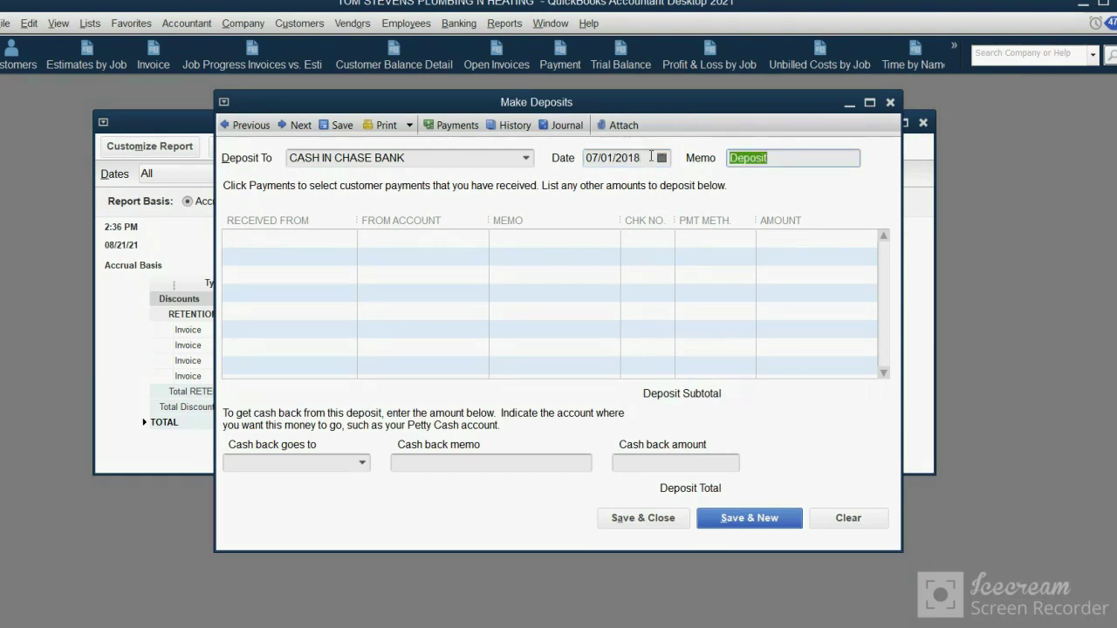
Step: Add a 5,000.00 line from KIRSHBAUM:WOODBURY out of Retention Receivable and save the deposit
left_click(321, 240)
left_click(349, 239)
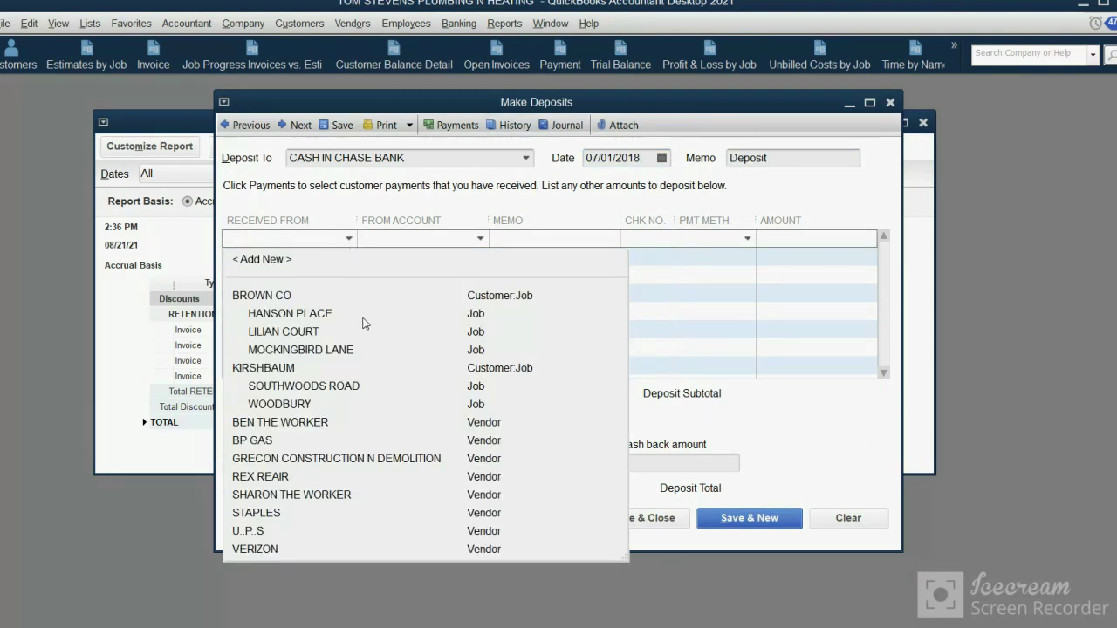
left_click(368, 404)
left_click(369, 404)
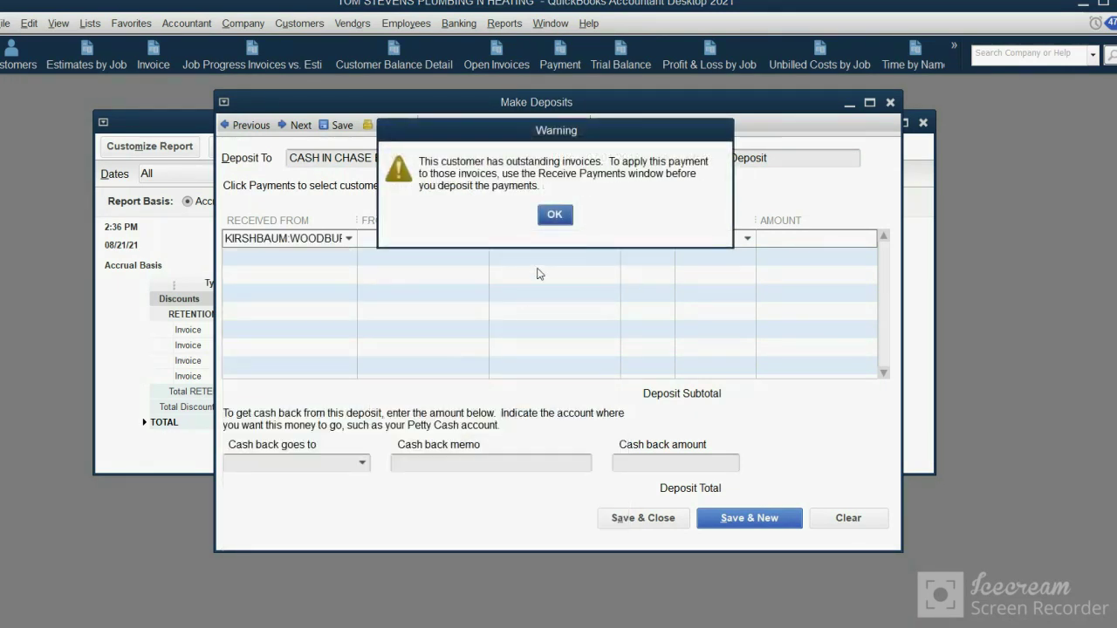
left_click(555, 215)
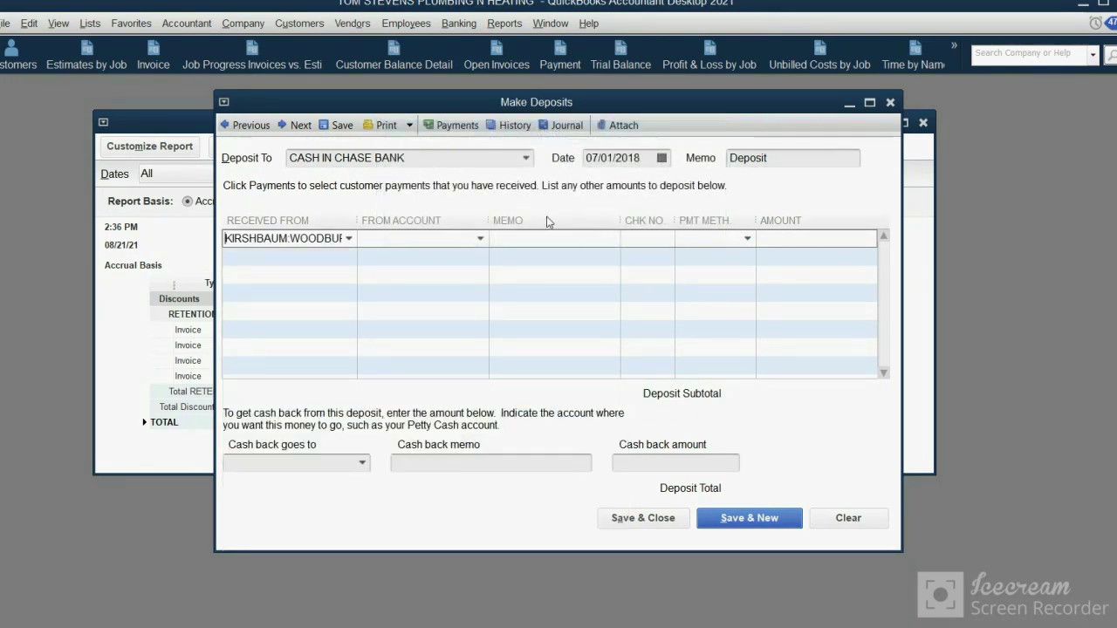
left_click(479, 239)
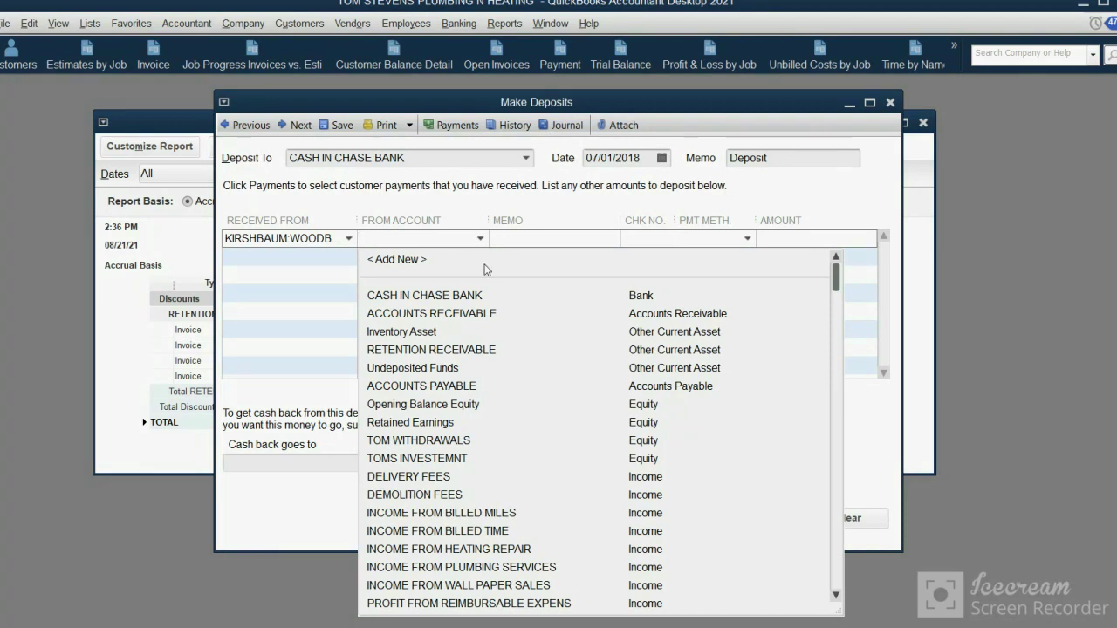
left_click(478, 350)
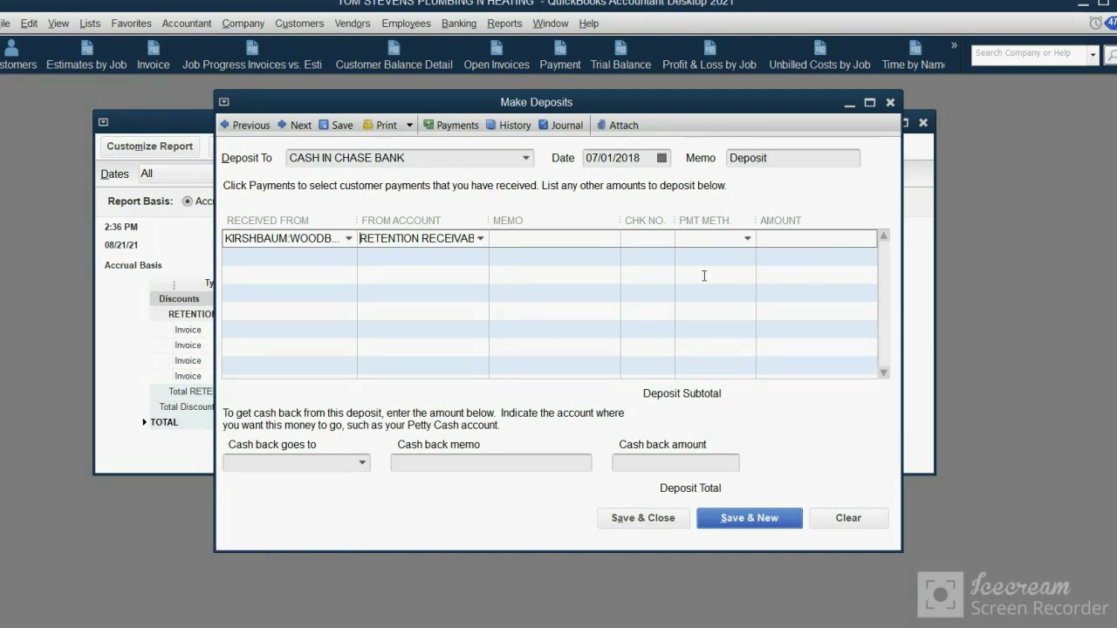
left_click(766, 240)
type("5000")
key("Tab")
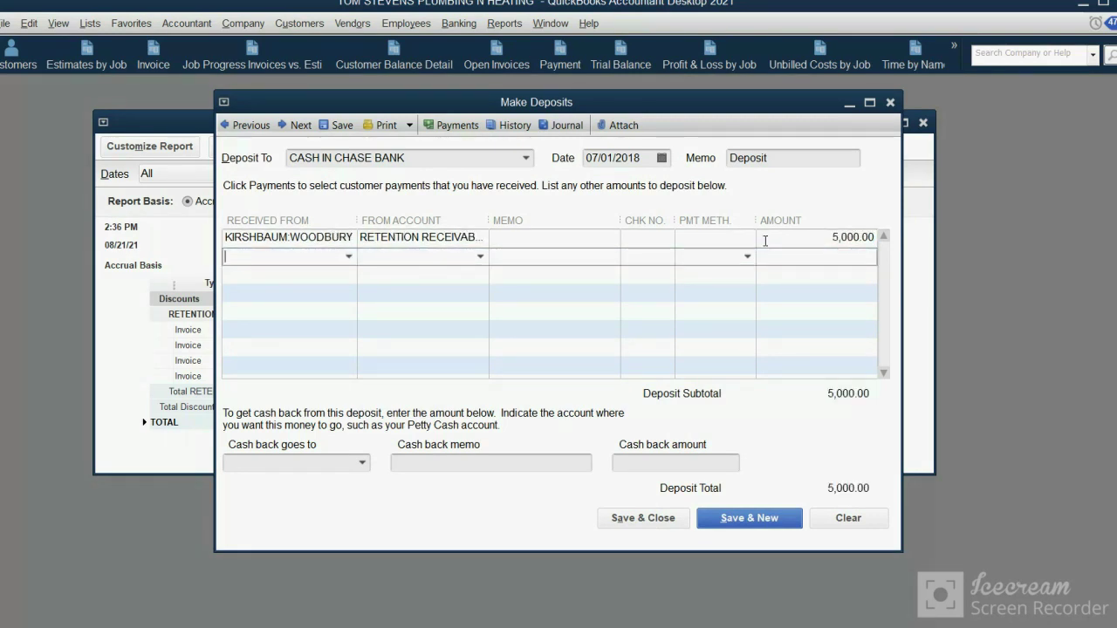
left_click(661, 521)
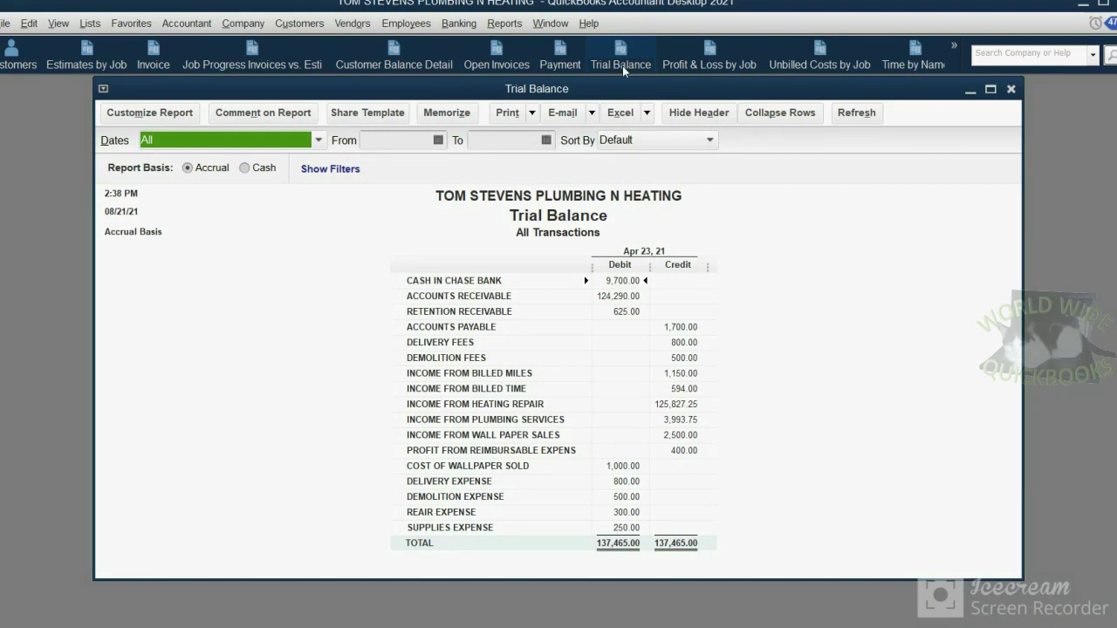
Step: Check the trial balance amounts: Cash in Chase Bank 9,700.00 and Retention Receivable 625.00
left_click(630, 281)
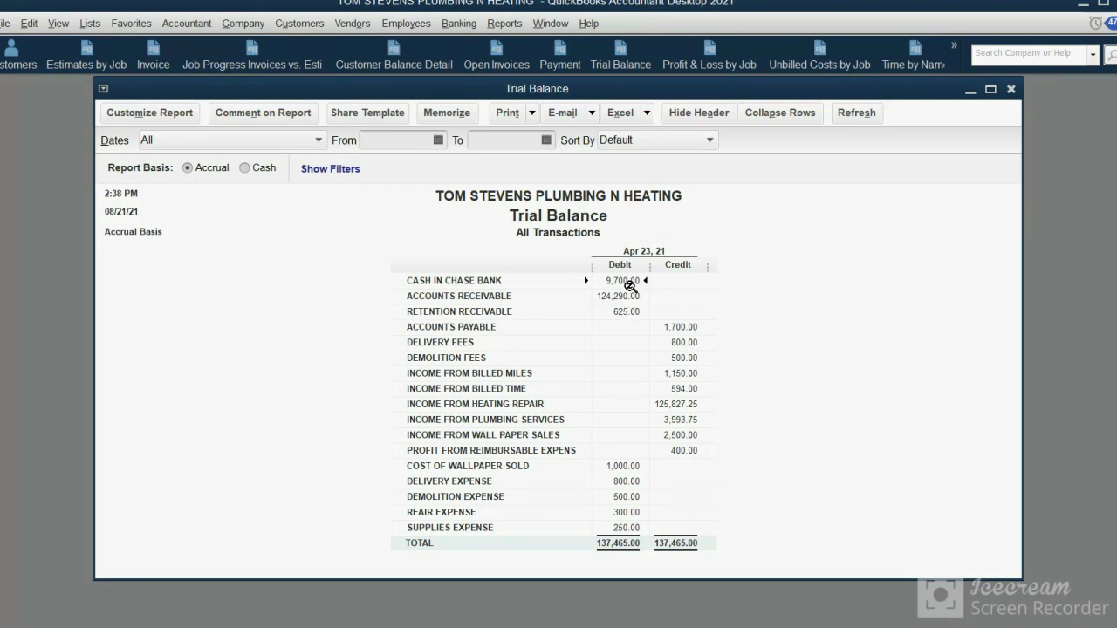
left_click(633, 311)
Step: Drill into the 625.00 Retention Receivable balance and review the 5,000.00 deposit against invoices 25 and 26
double_click(630, 313)
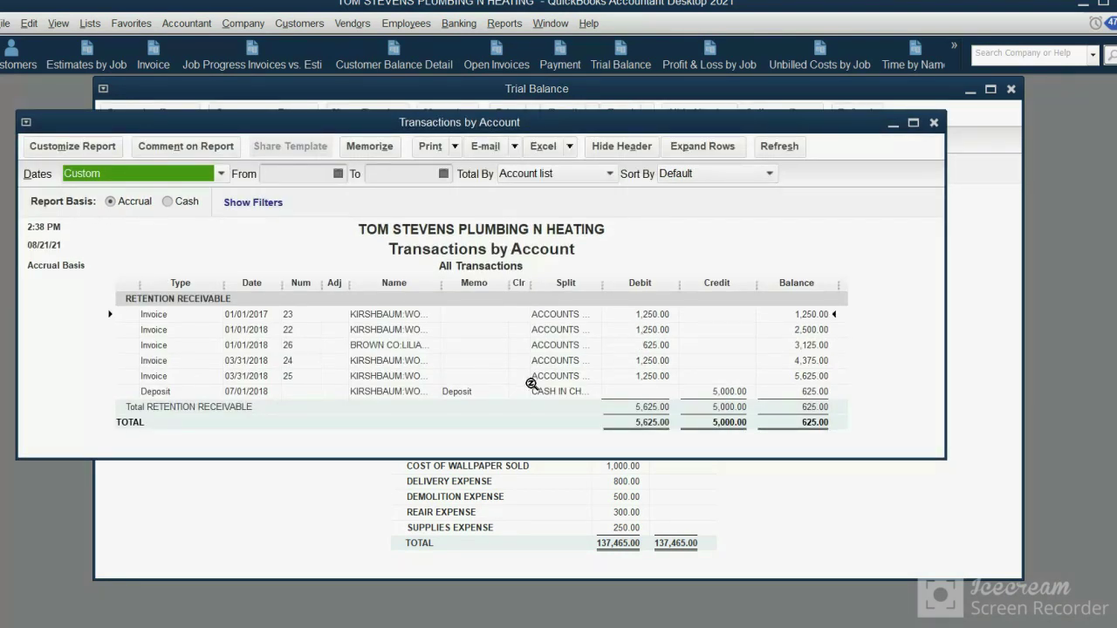
left_click(472, 393)
left_click(543, 375)
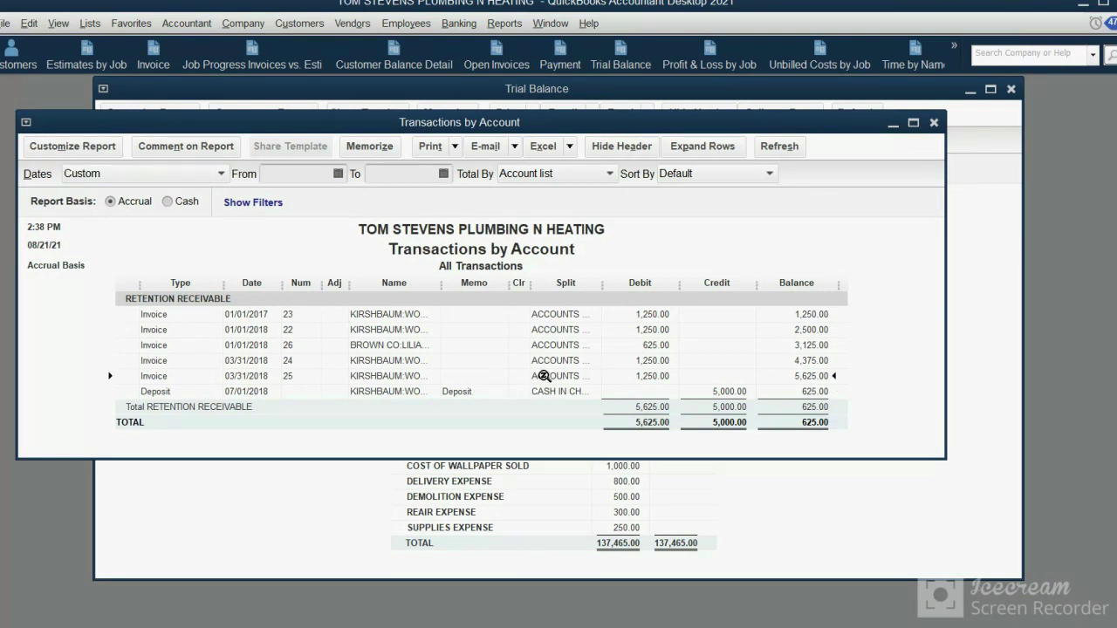
left_click(471, 394)
left_click(646, 345)
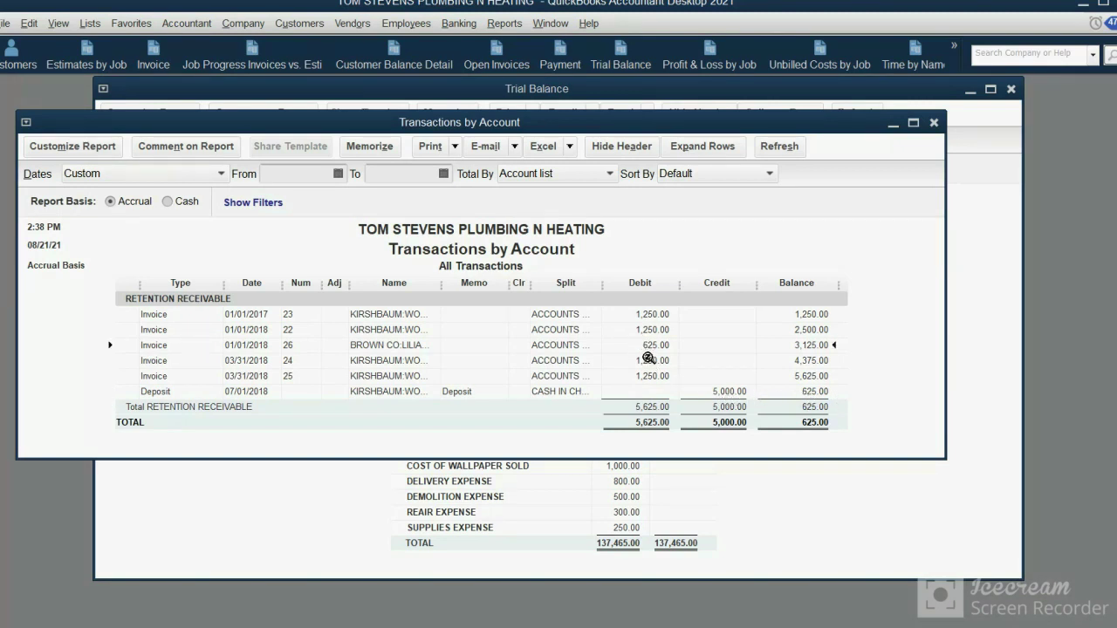